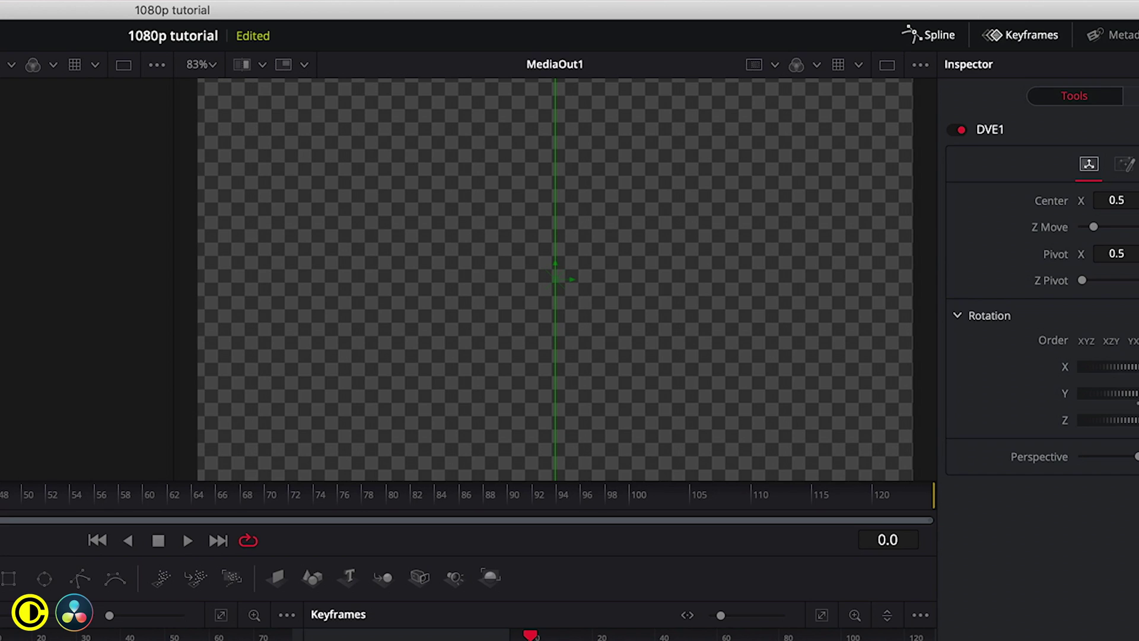
Step: Preview the logo spin, then open the logo clip on the Fusion page
{"action": "key", "text": "space"}
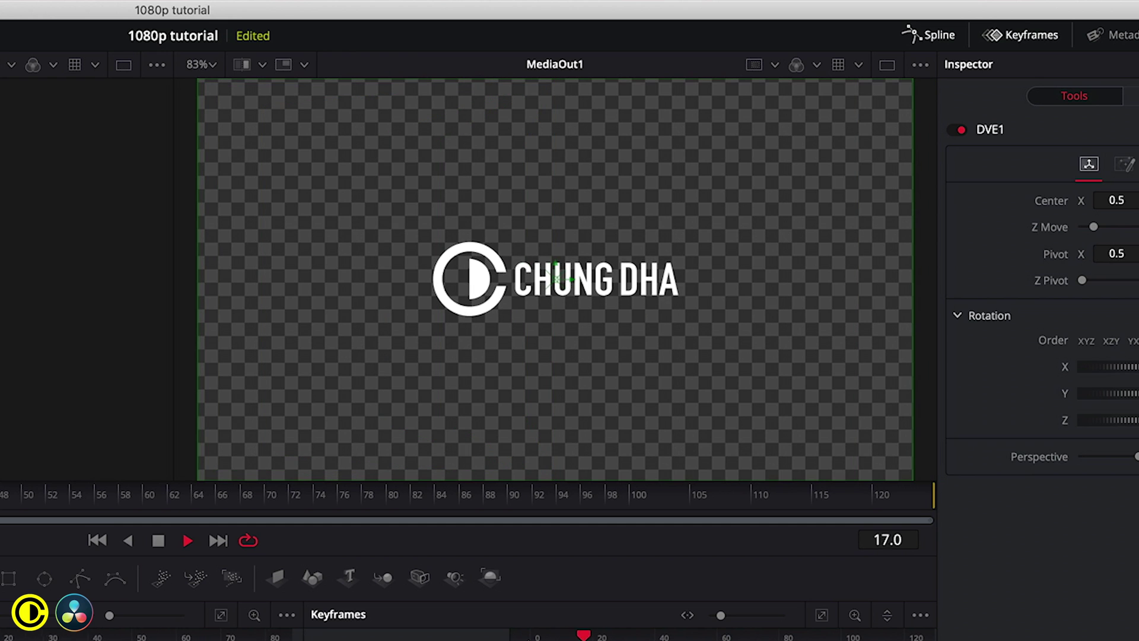
{"action": "key", "text": "space"}
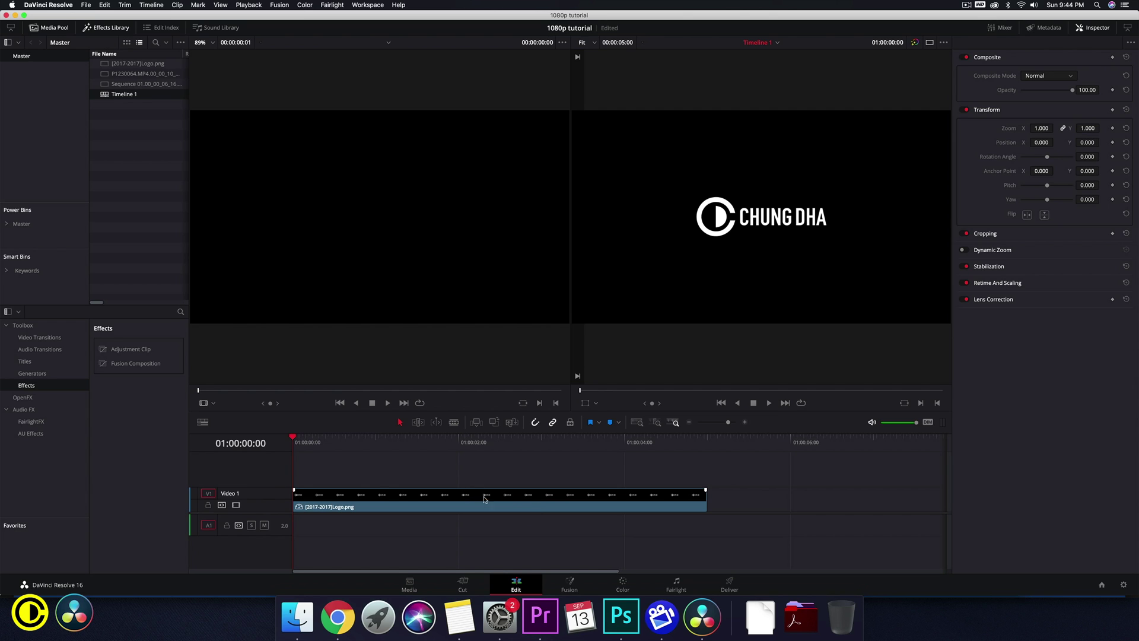
{"action": "left_click", "coordinate": [538, 499]}
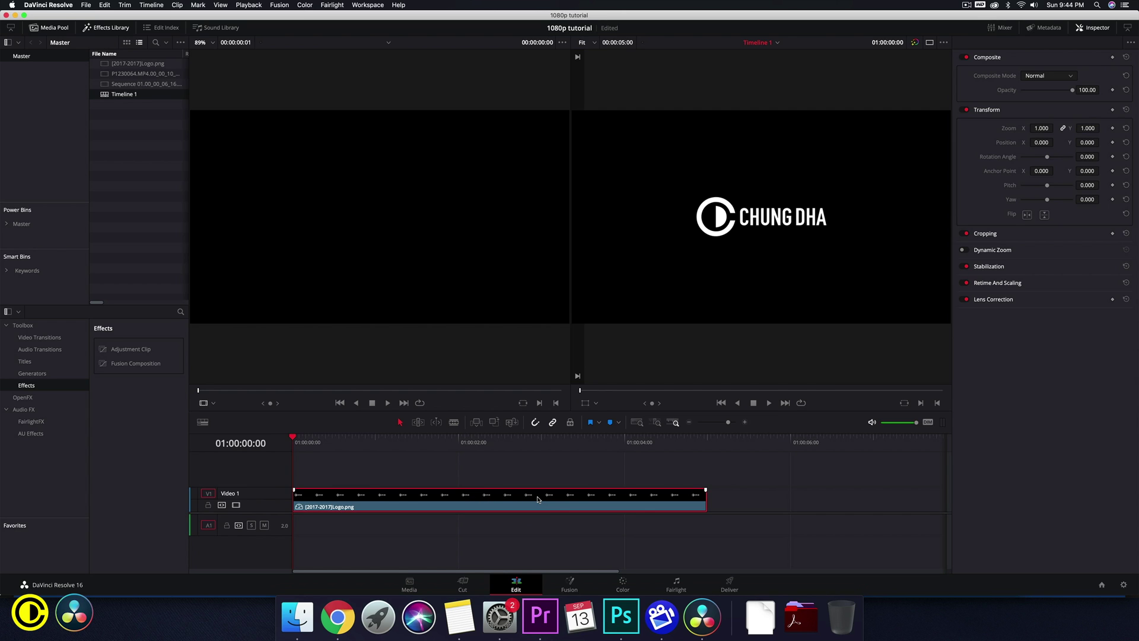
{"action": "left_click", "coordinate": [569, 587]}
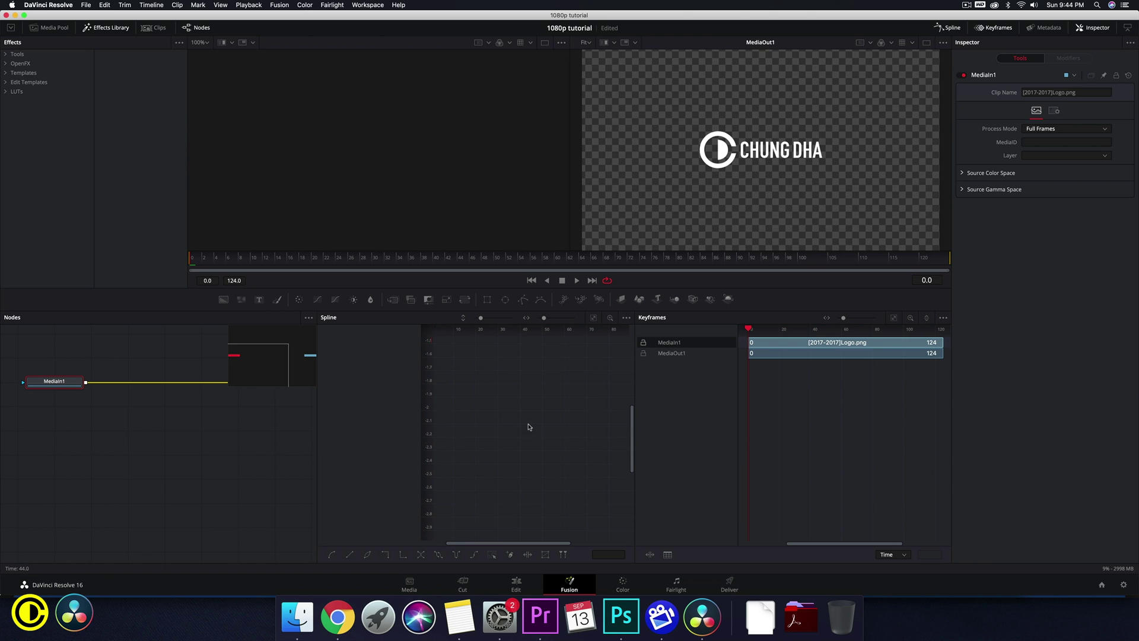
Step: Insert a DVE node from Effects Library Tools > Transform after MediaIn1
{"action": "left_click", "coordinate": [36, 54]}
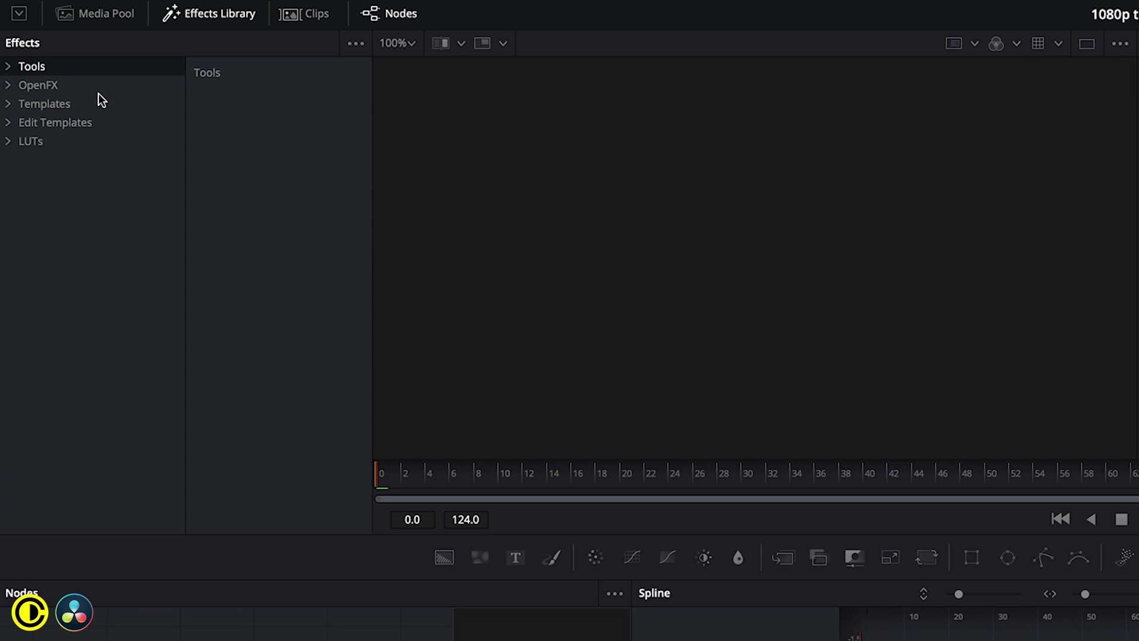
{"action": "left_click", "coordinate": [12, 63]}
{"action": "scroll", "coordinate": [94, 305], "scroll_direction": "down", "scroll_amount": 3}
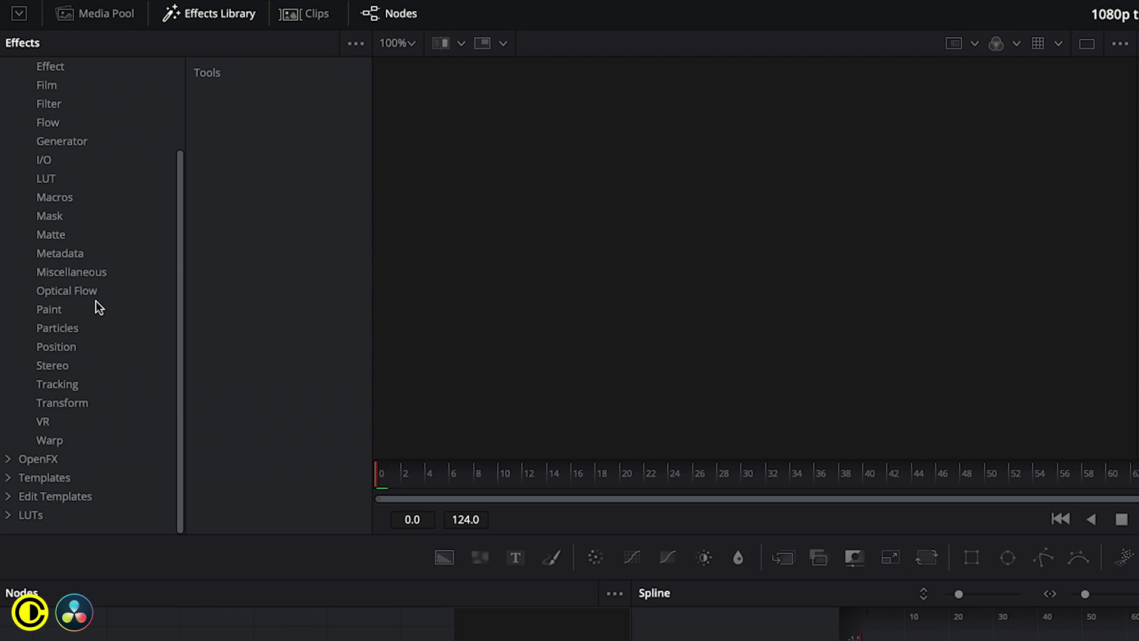
{"action": "left_click", "coordinate": [66, 403]}
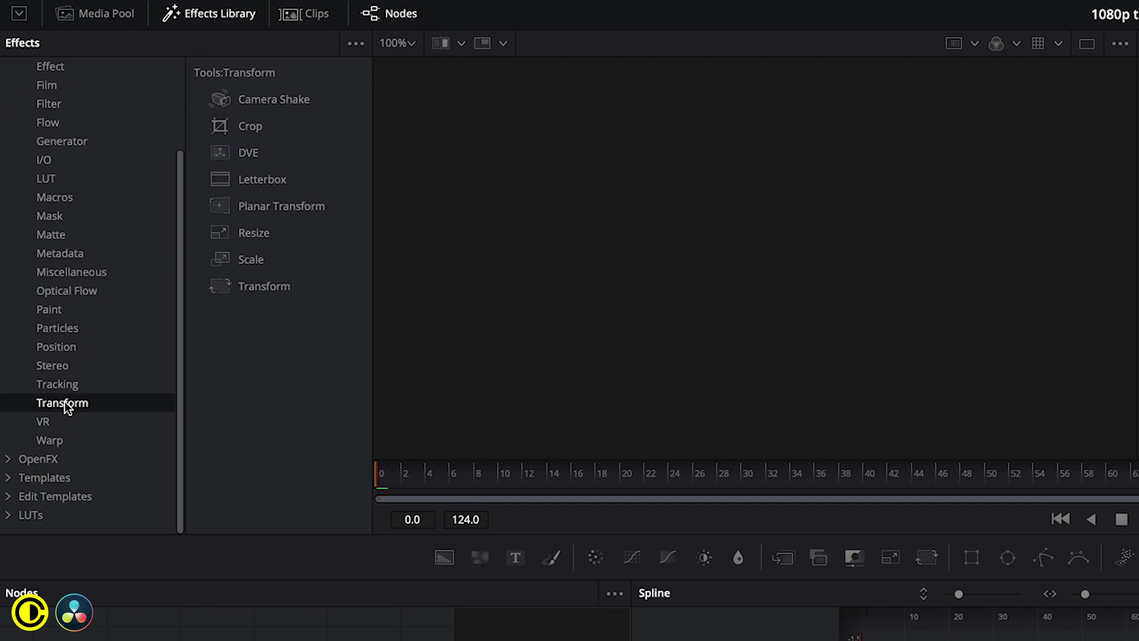
{"action": "left_click", "coordinate": [244, 150]}
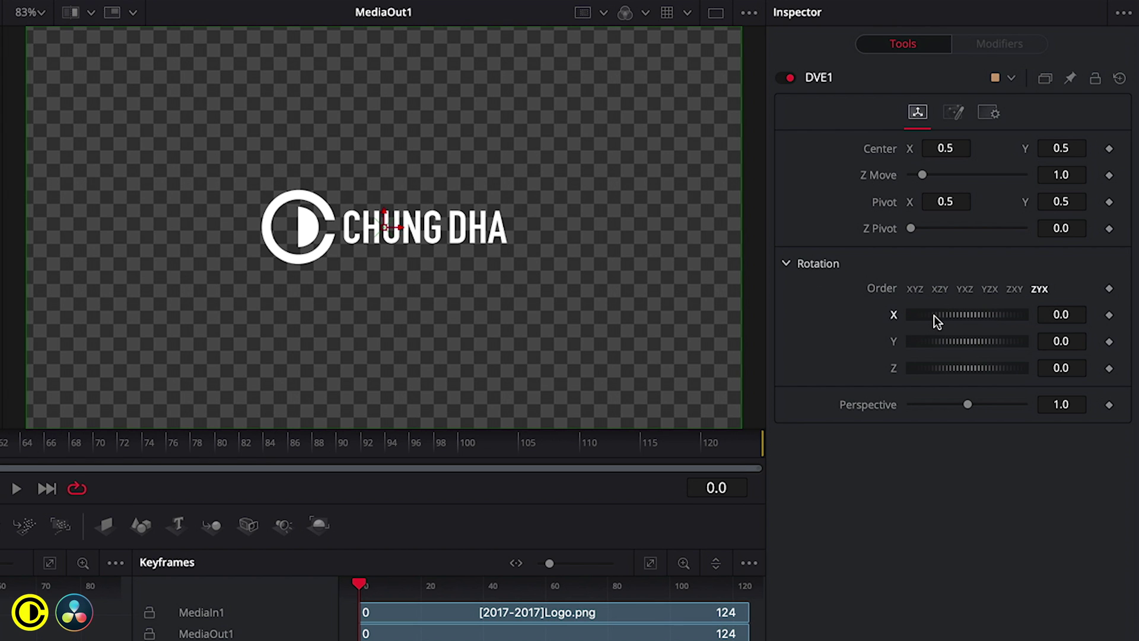
{"action": "left_click_drag", "start_coordinate": [934, 315], "coordinate": [909, 319]}
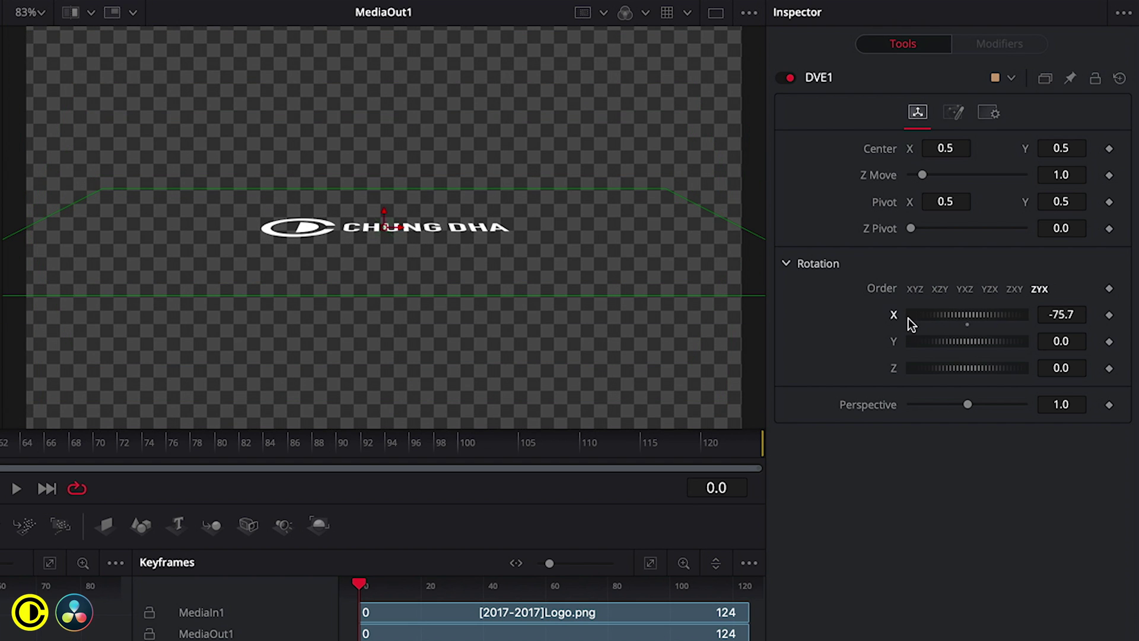
{"action": "left_click", "coordinate": [1072, 316]}
{"action": "type", "text": "0"}
{"action": "key", "text": "Tab"}
{"action": "key", "text": "Tab"}
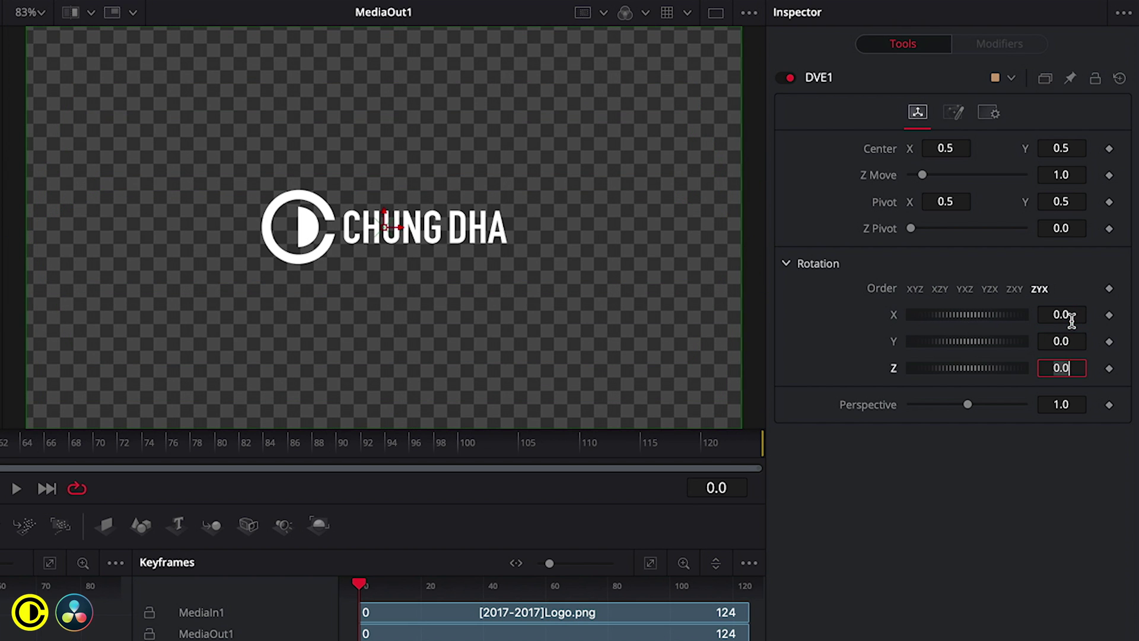
{"action": "left_click_drag", "start_coordinate": [998, 341], "coordinate": [981, 315]}
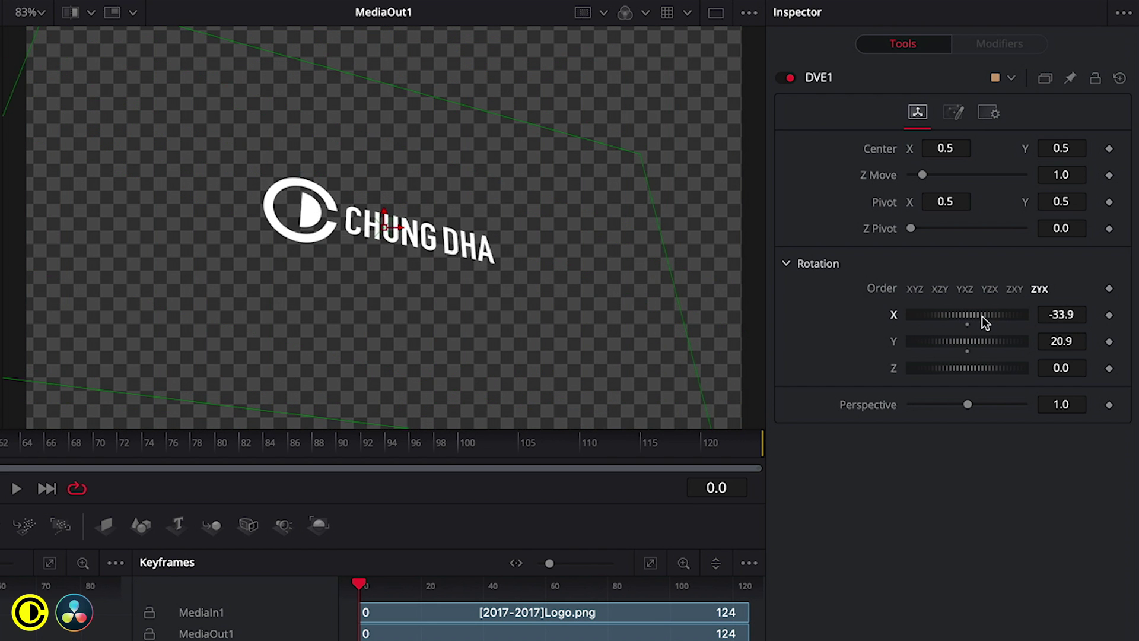
{"action": "left_click", "coordinate": [1062, 315]}
{"action": "type", "text": "0"}
{"action": "key", "text": "Return"}
{"action": "left_click", "coordinate": [1062, 337]}
{"action": "key", "text": "Tab"}
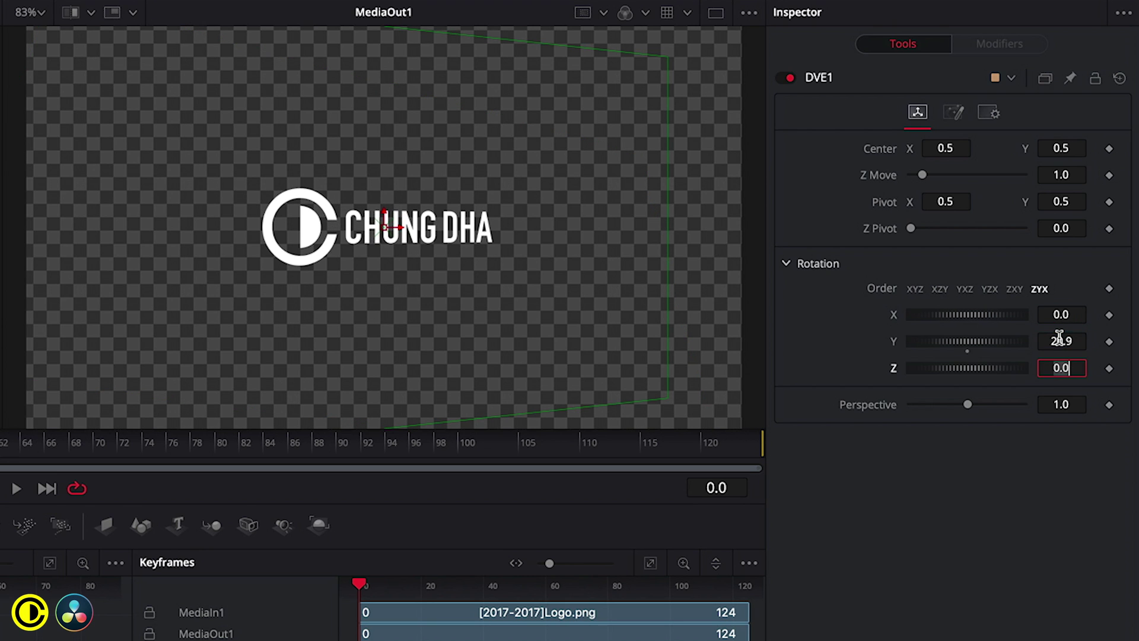
{"action": "left_click", "coordinate": [1060, 337]}
{"action": "type", "text": "0"}
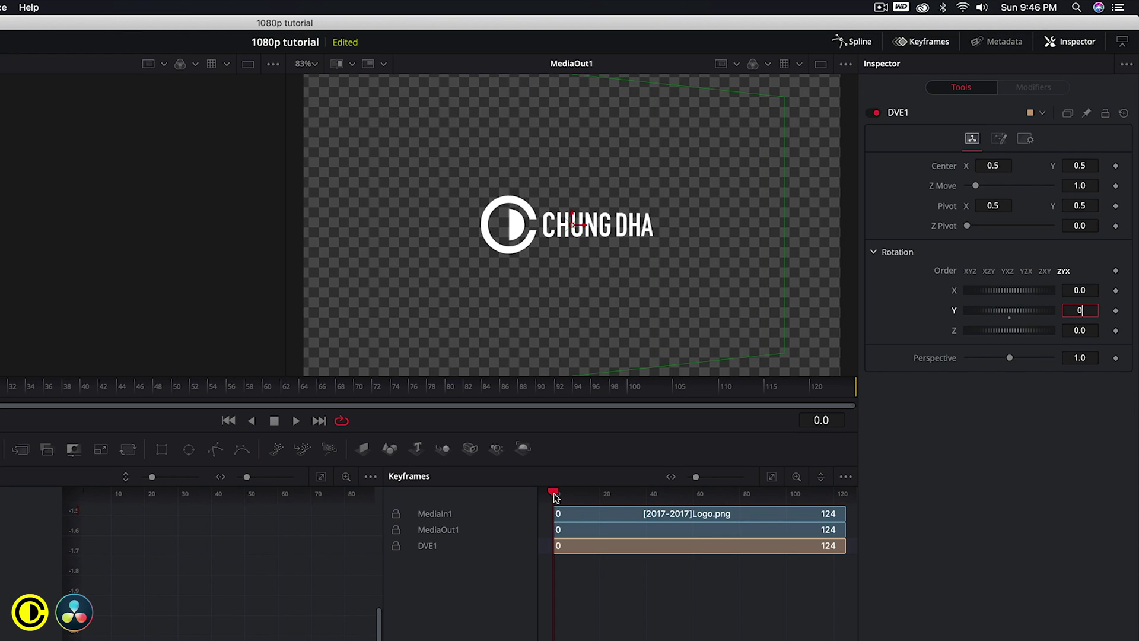
Step: Keyframe the DVE1 Y rotation at 0 further along the timeline
{"action": "left_click", "coordinate": [362, 587]}
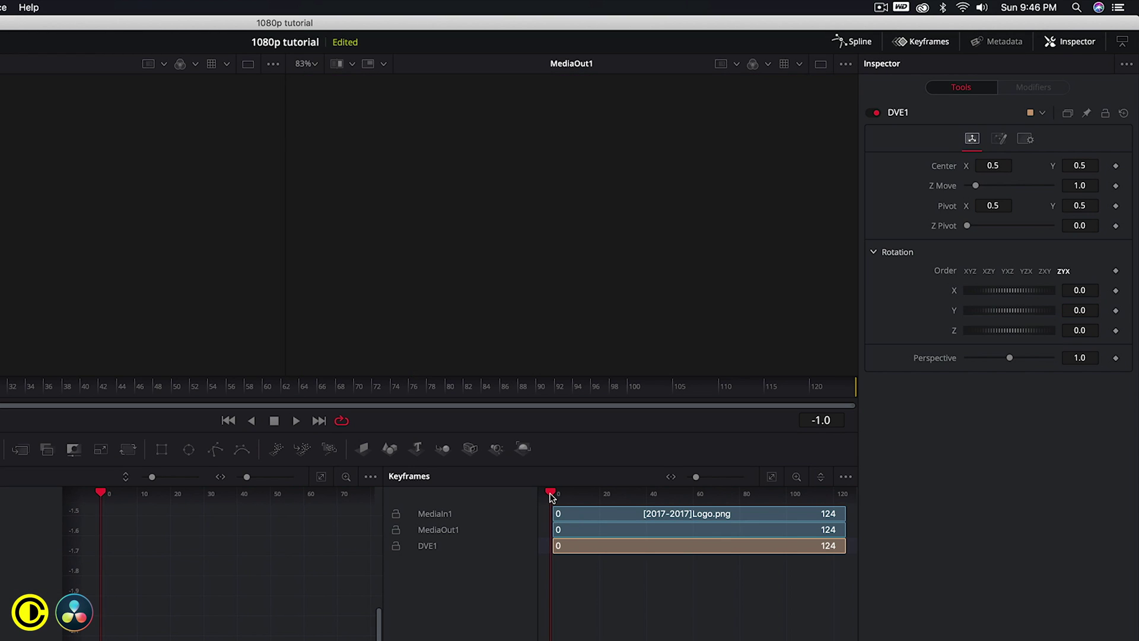
{"action": "left_click_drag", "start_coordinate": [556, 497], "coordinate": [590, 498]}
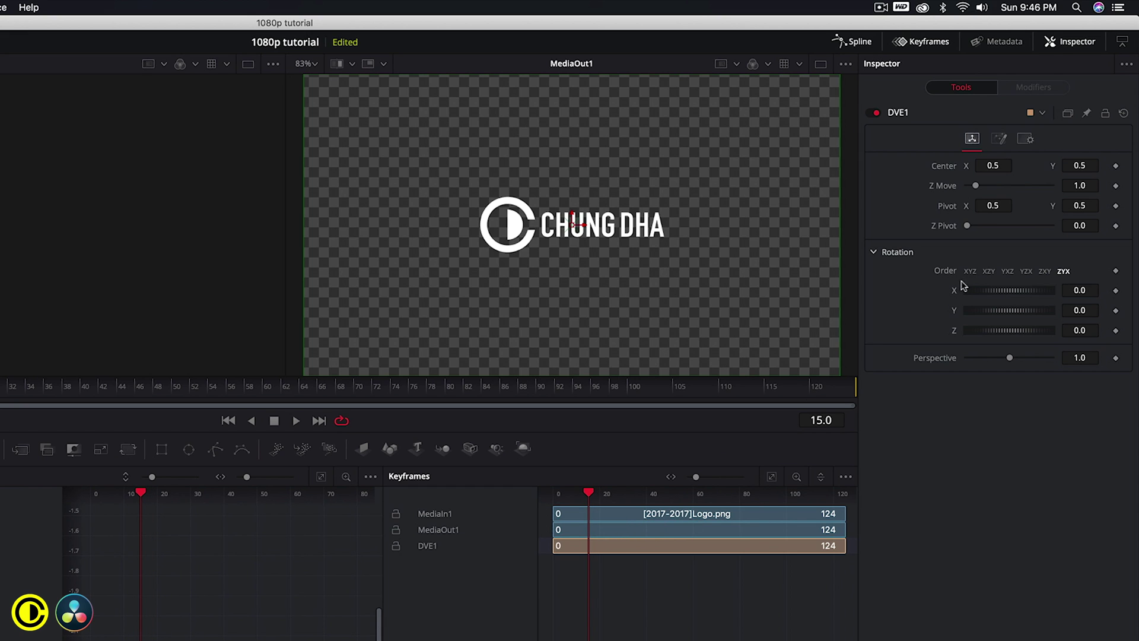
{"action": "left_click", "coordinate": [1116, 310]}
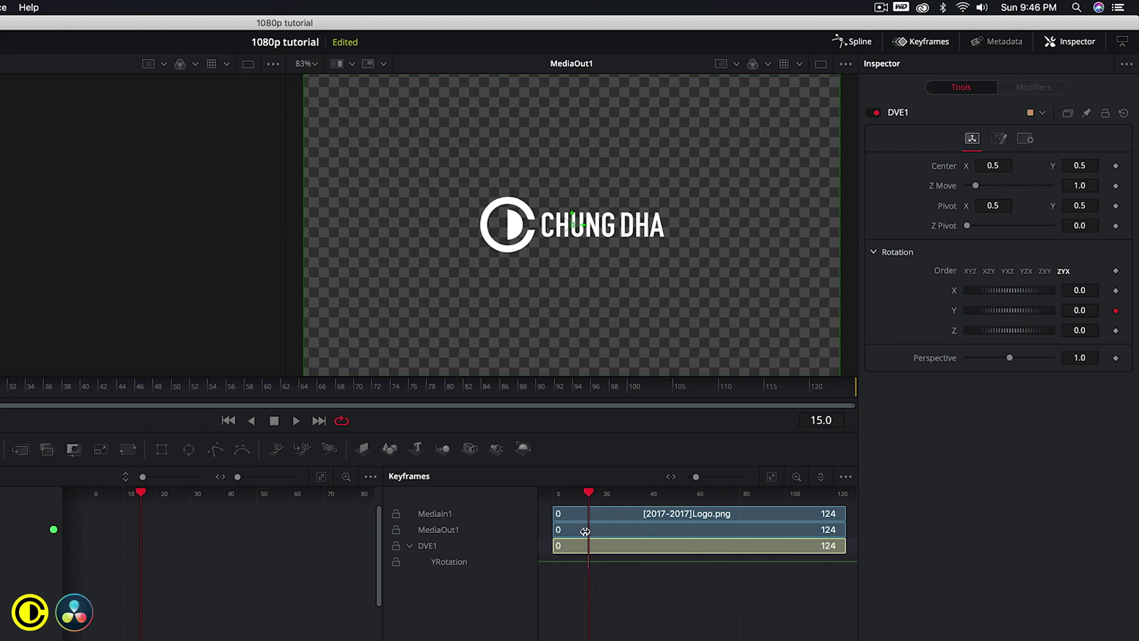
Step: At frame 0, keyframe the Y rotation at -90 and play the spin
{"action": "left_click_drag", "start_coordinate": [589, 493], "coordinate": [552, 497]}
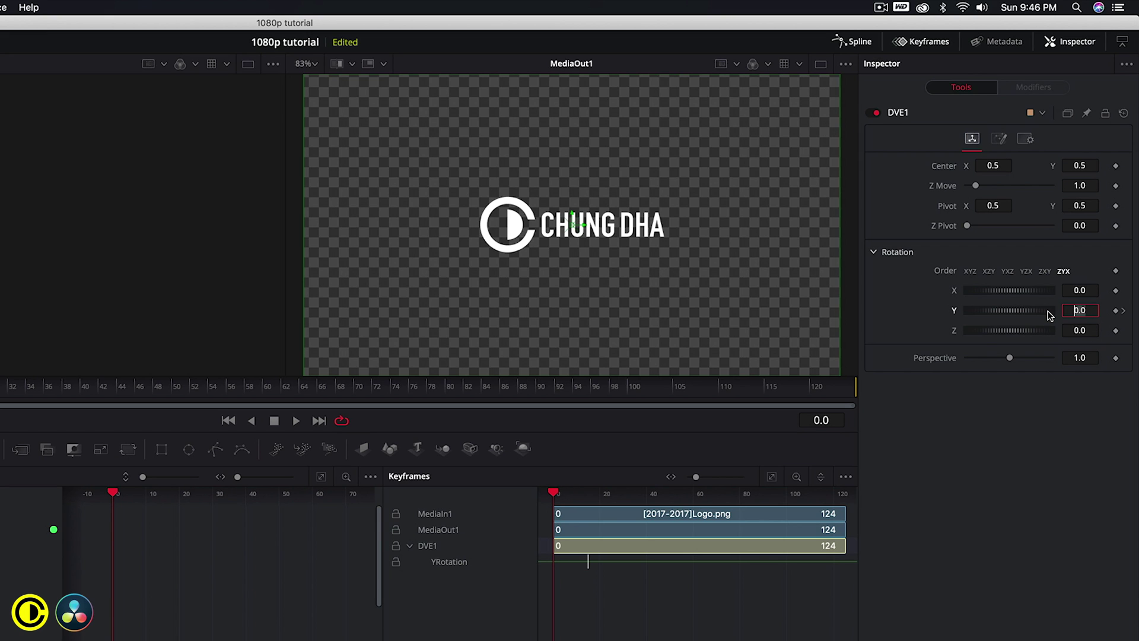
{"action": "type", "text": "-"}
{"action": "type", "text": "70"}
{"action": "key", "text": "BackSpace"}
{"action": "key", "text": "BackSpace"}
{"action": "type", "text": "90"}
{"action": "key", "text": "Tab"}
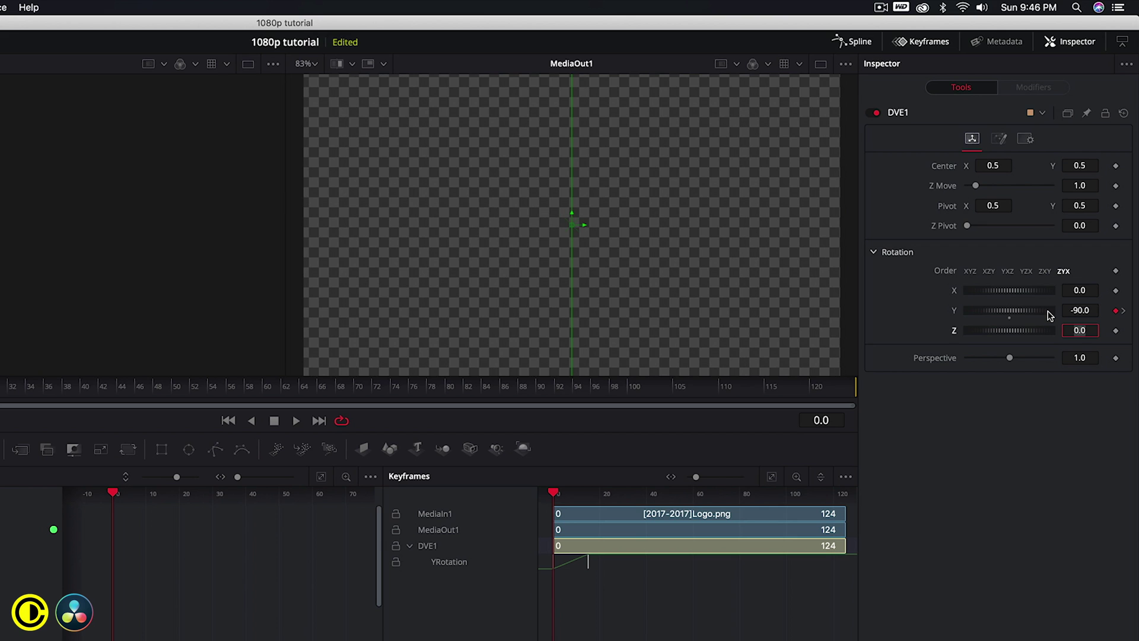
{"action": "key", "text": "space"}
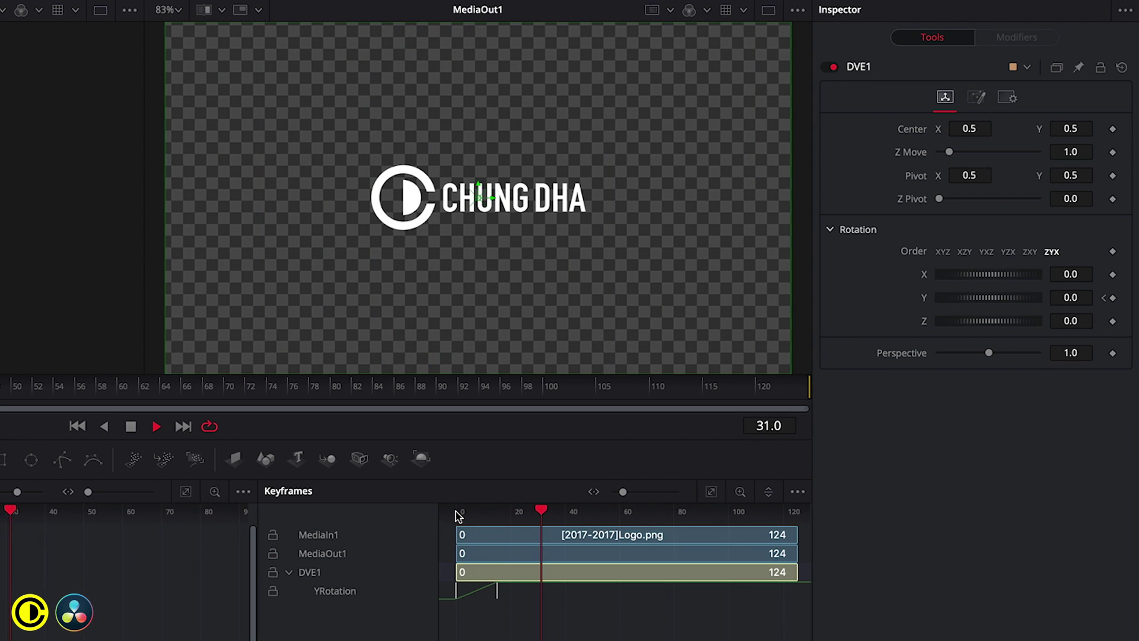
{"action": "key", "text": "space"}
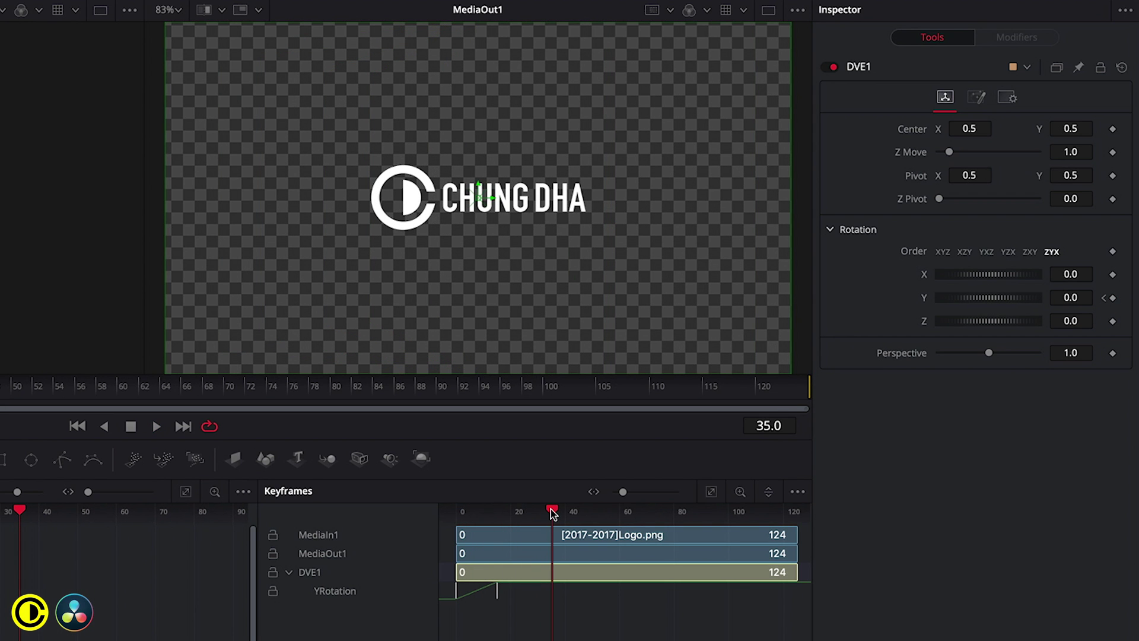
{"action": "left_click_drag", "start_coordinate": [552, 510], "coordinate": [476, 513]}
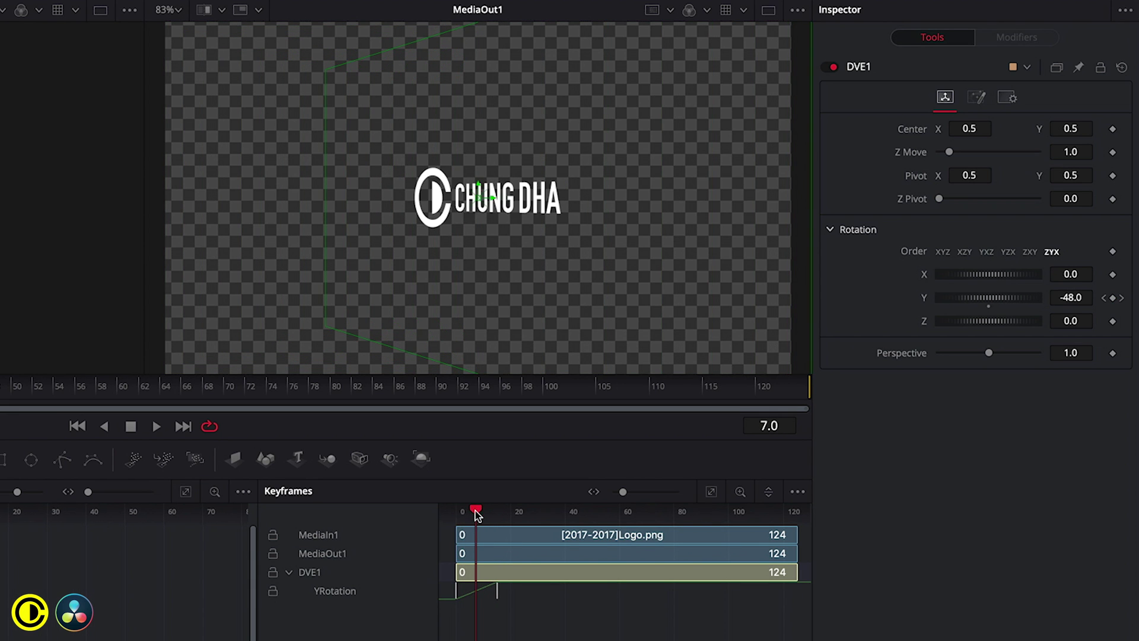
Step: Apply Smooth to the YRotation keyframes and play the eased spin from the start
{"action": "right_click", "coordinate": [499, 609]}
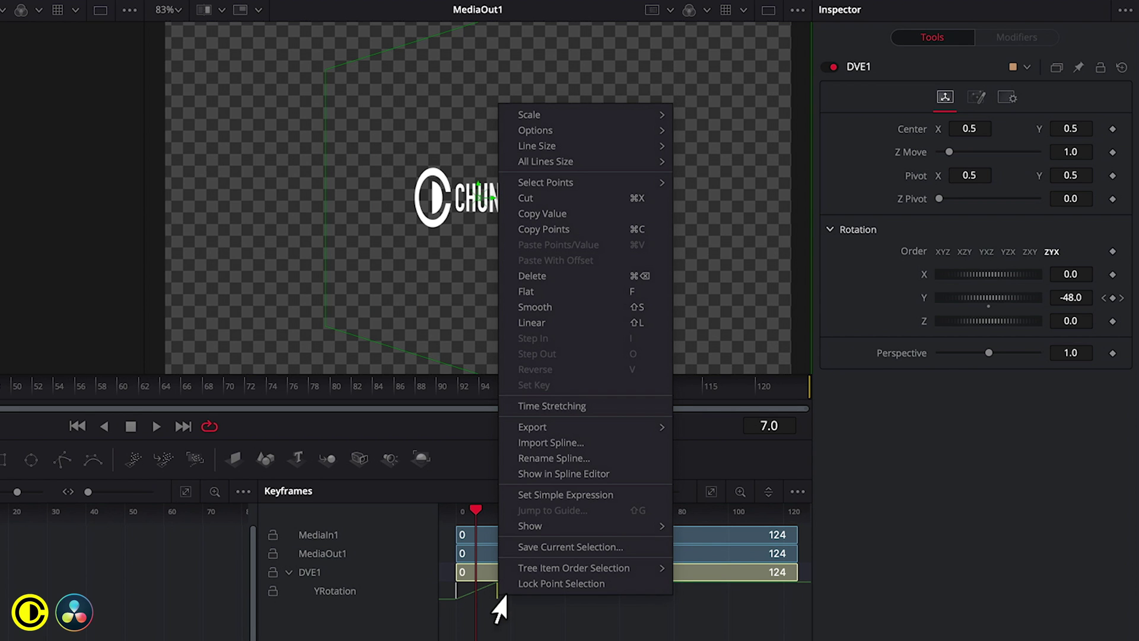
{"action": "left_click", "coordinate": [569, 308]}
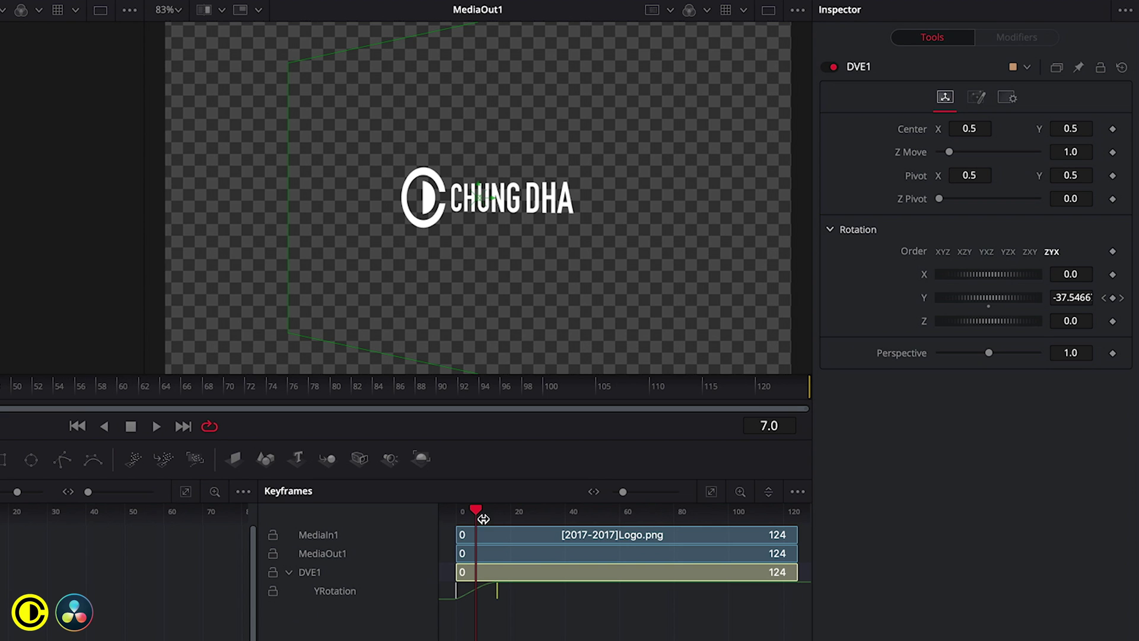
{"action": "left_click_drag", "start_coordinate": [478, 514], "coordinate": [457, 514]}
{"action": "key", "text": "space"}
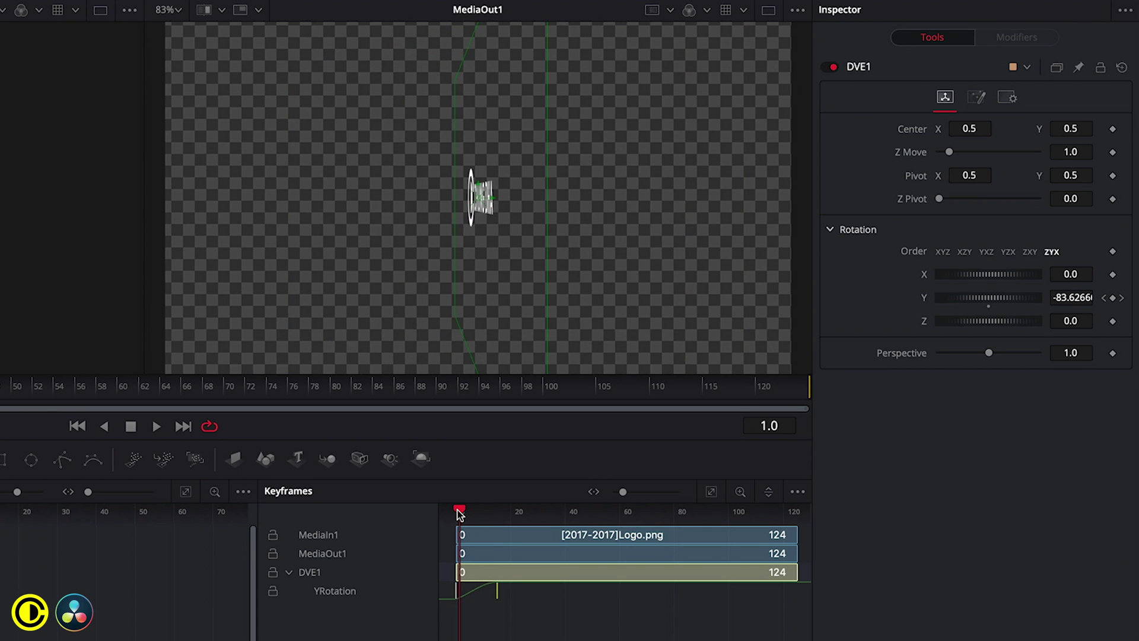
{"action": "key", "text": "space"}
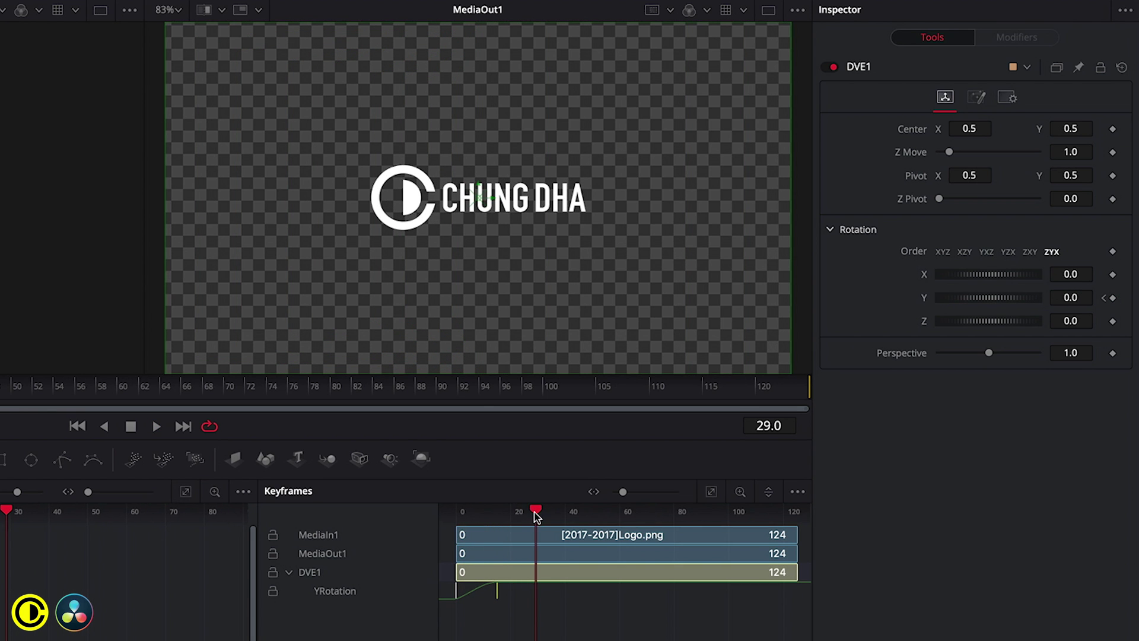
{"action": "left_click_drag", "start_coordinate": [537, 514], "coordinate": [450, 515]}
{"action": "key", "text": "space"}
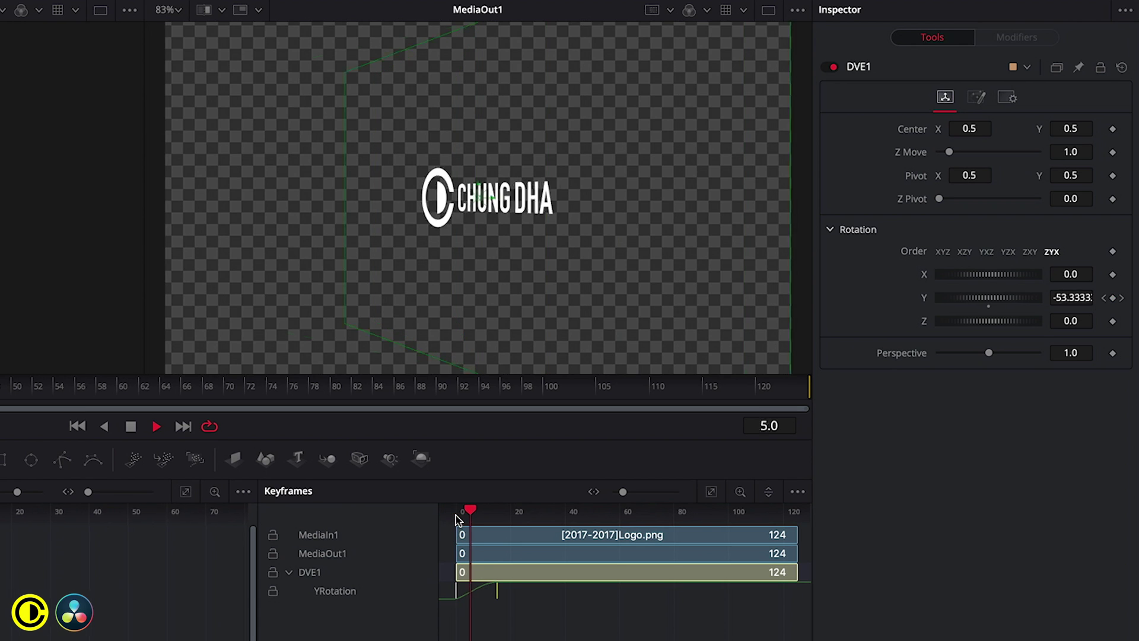
{"action": "key", "text": "space"}
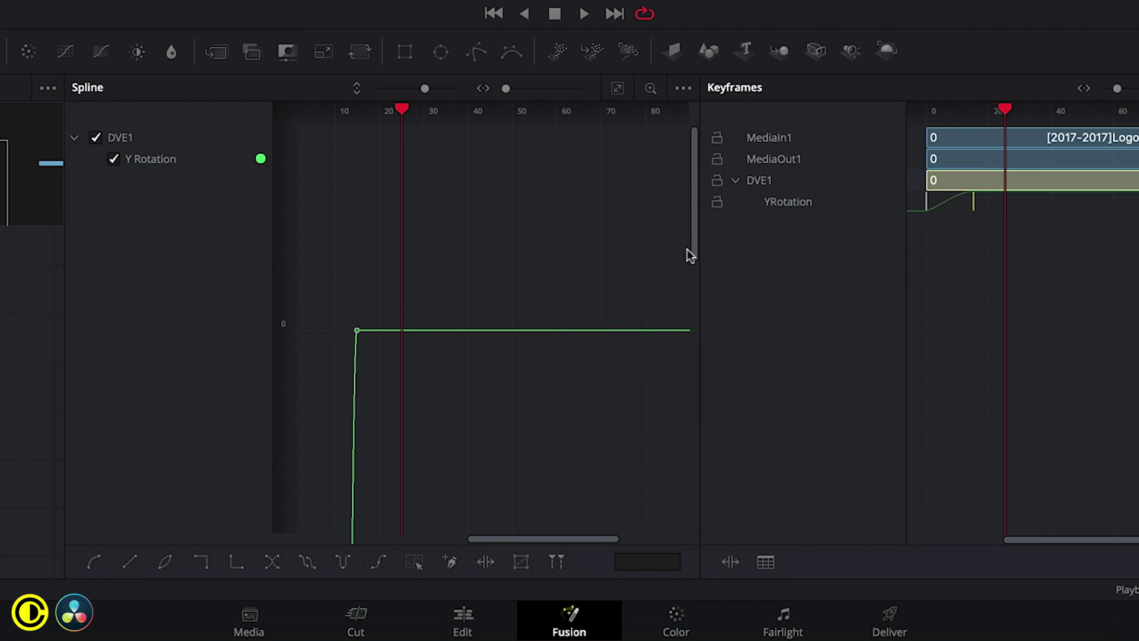
Step: Fit the Y Rotation curve and drag the top keyframe's left tangent outward
{"action": "left_click_drag", "start_coordinate": [691, 255], "coordinate": [682, 410]}
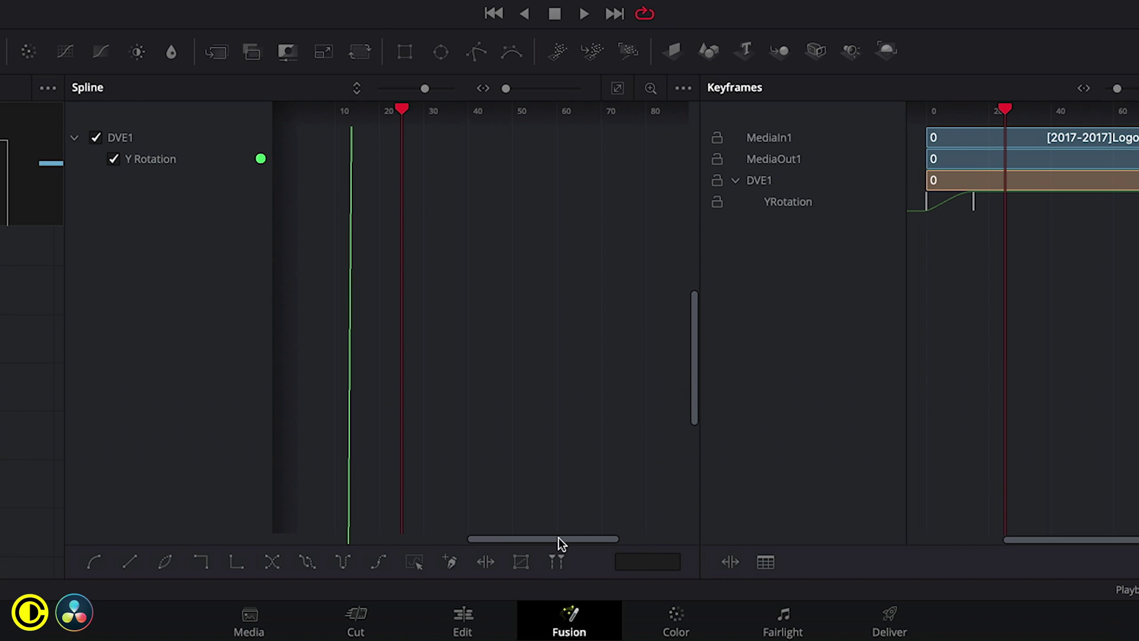
{"action": "left_click_drag", "start_coordinate": [561, 540], "coordinate": [480, 540]}
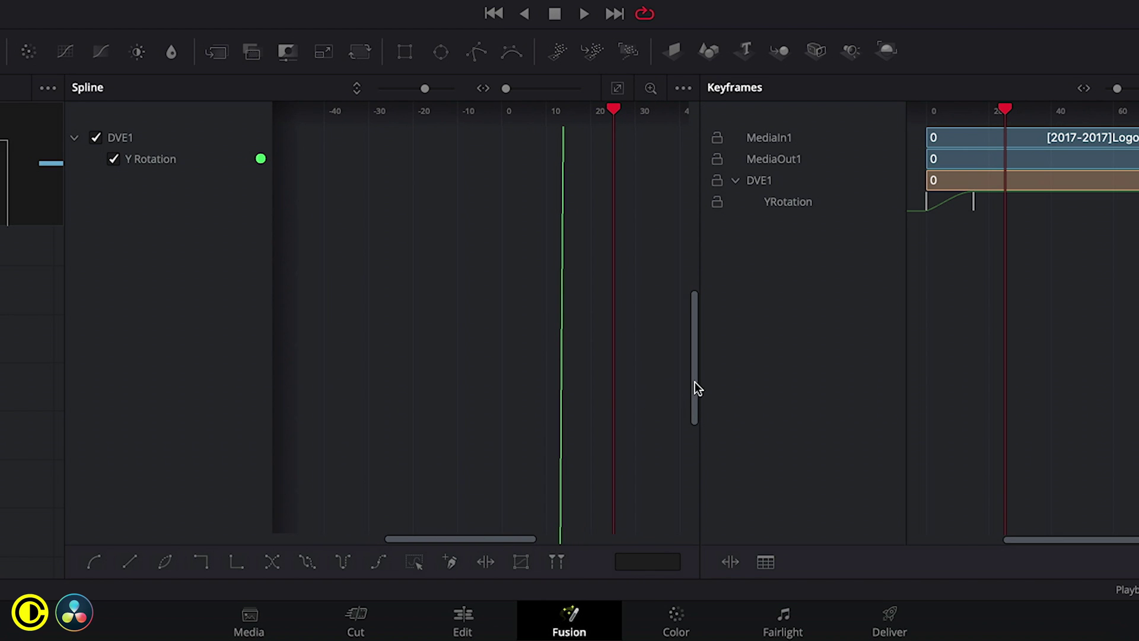
{"action": "left_click_drag", "start_coordinate": [695, 386], "coordinate": [687, 485]}
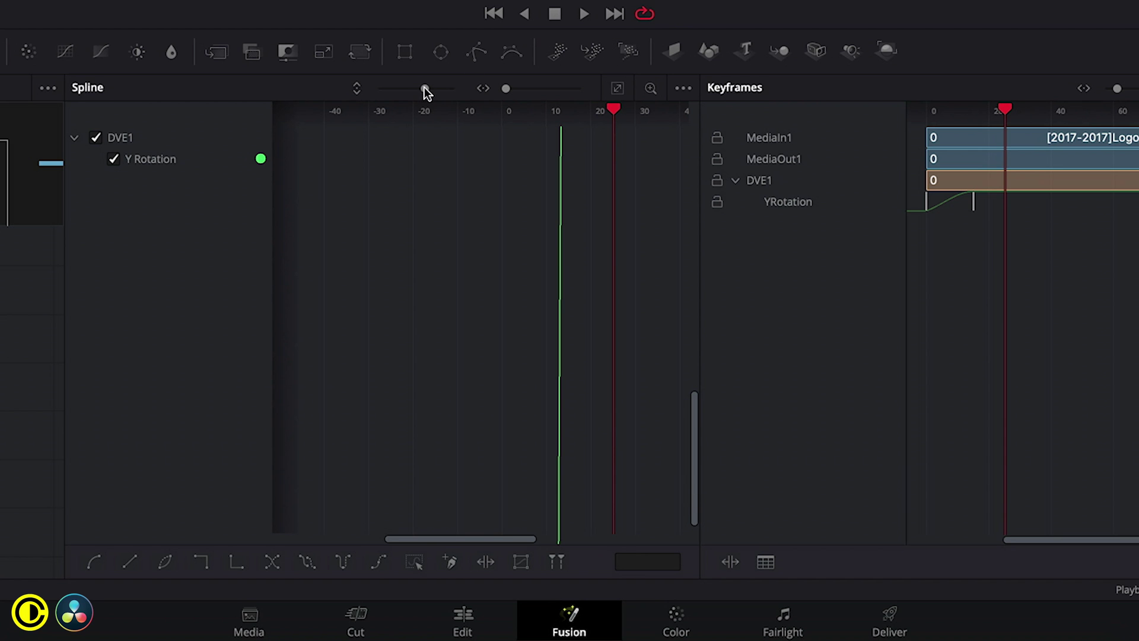
{"action": "left_click_drag", "start_coordinate": [425, 89], "coordinate": [378, 100]}
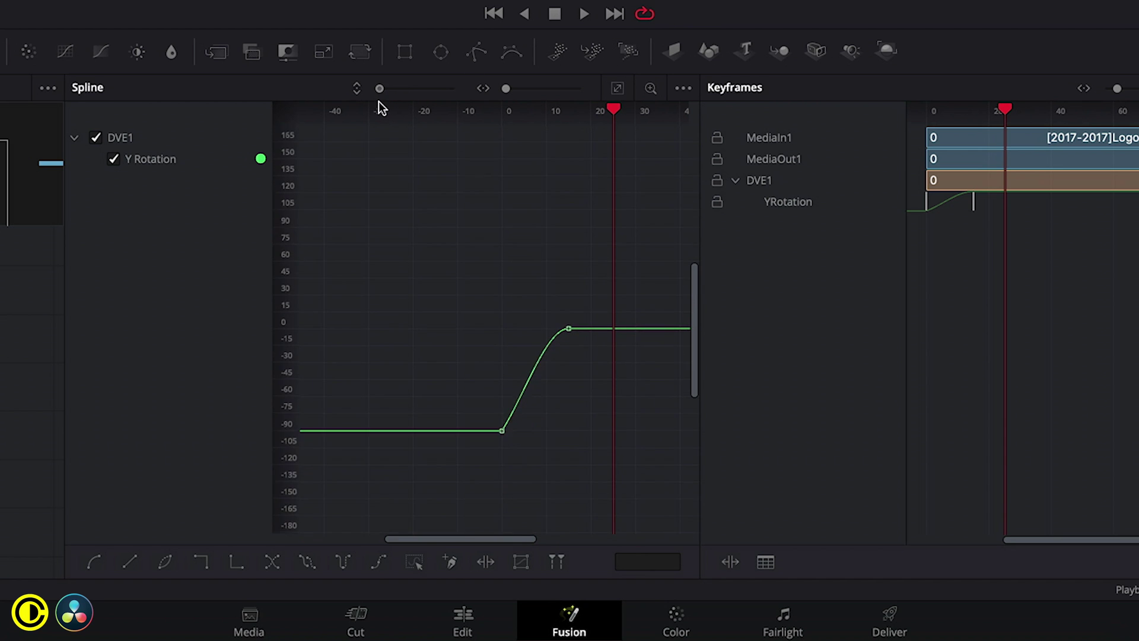
{"action": "left_click", "coordinate": [569, 329]}
{"action": "left_click_drag", "start_coordinate": [548, 330], "coordinate": [514, 336]}
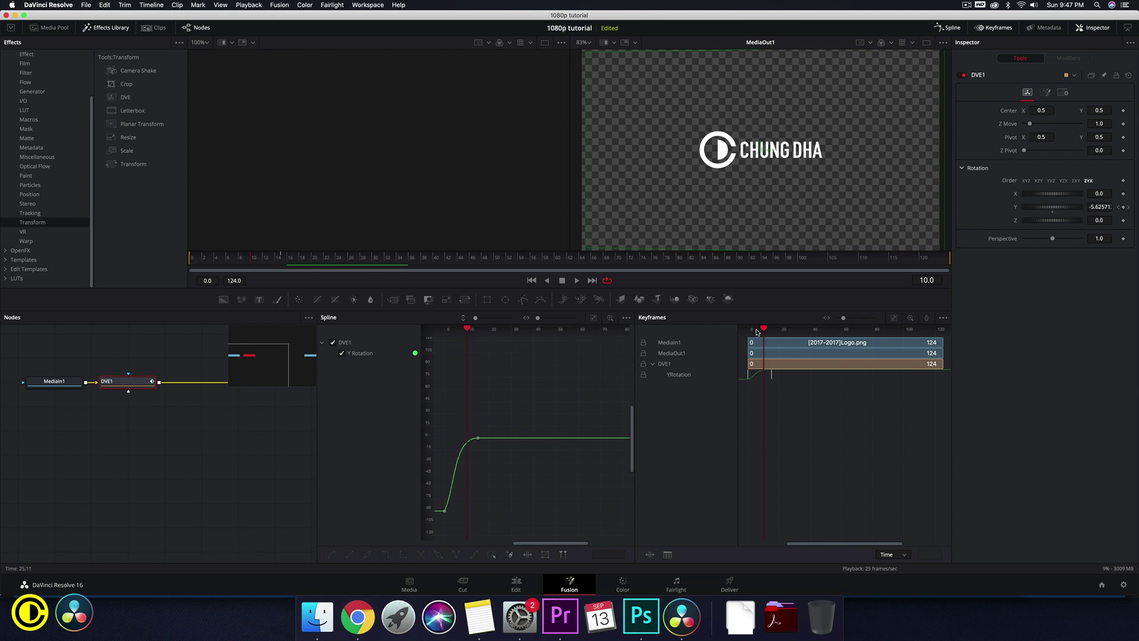
{"action": "mouse_move", "coordinate": [756, 332]}
{"action": "left_mouse_down"}
{"action": "mouse_move", "coordinate": [781, 331]}
{"action": "mouse_move", "coordinate": [748, 334]}
{"action": "left_mouse_up"}
{"action": "key", "text": "space"}
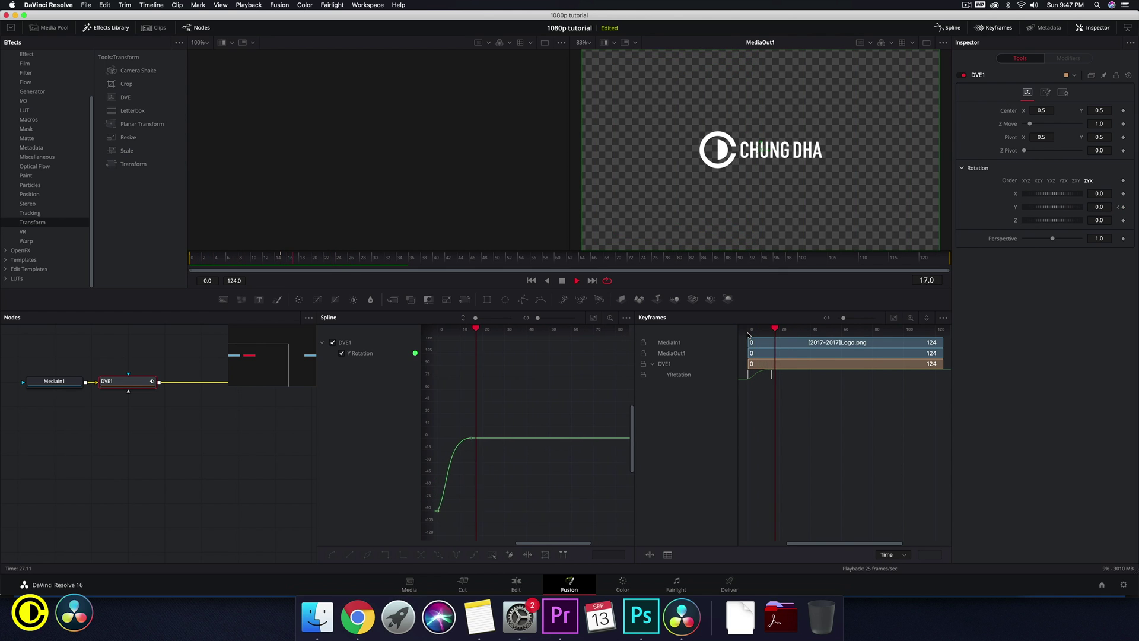
{"action": "key", "text": "space"}
{"action": "key", "text": "Left"}
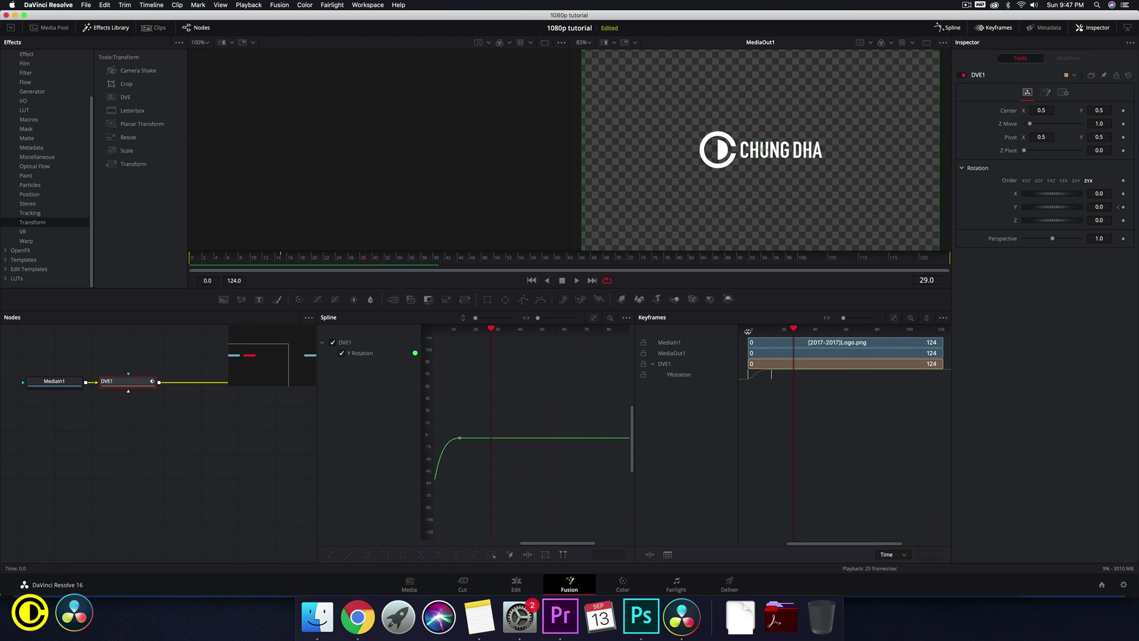